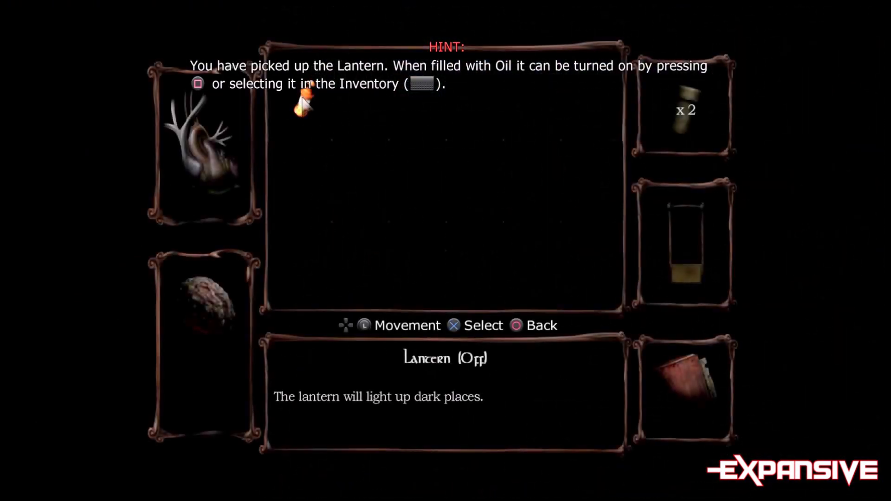
key("Tab")
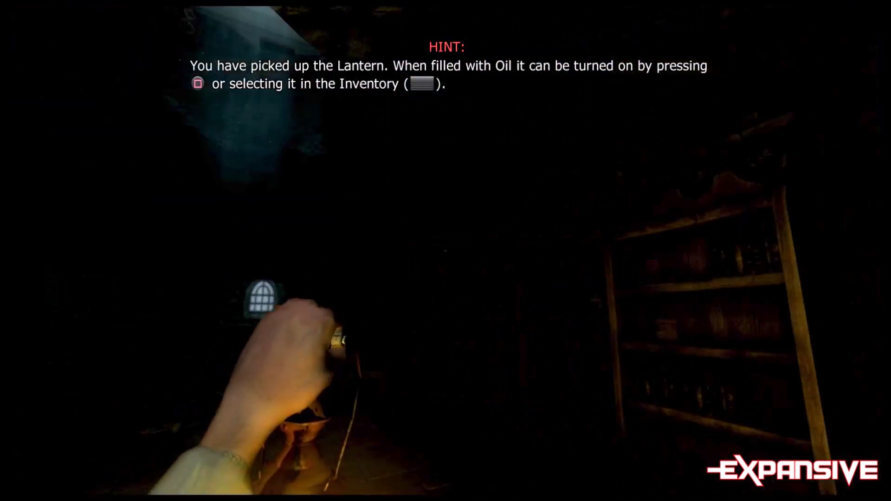